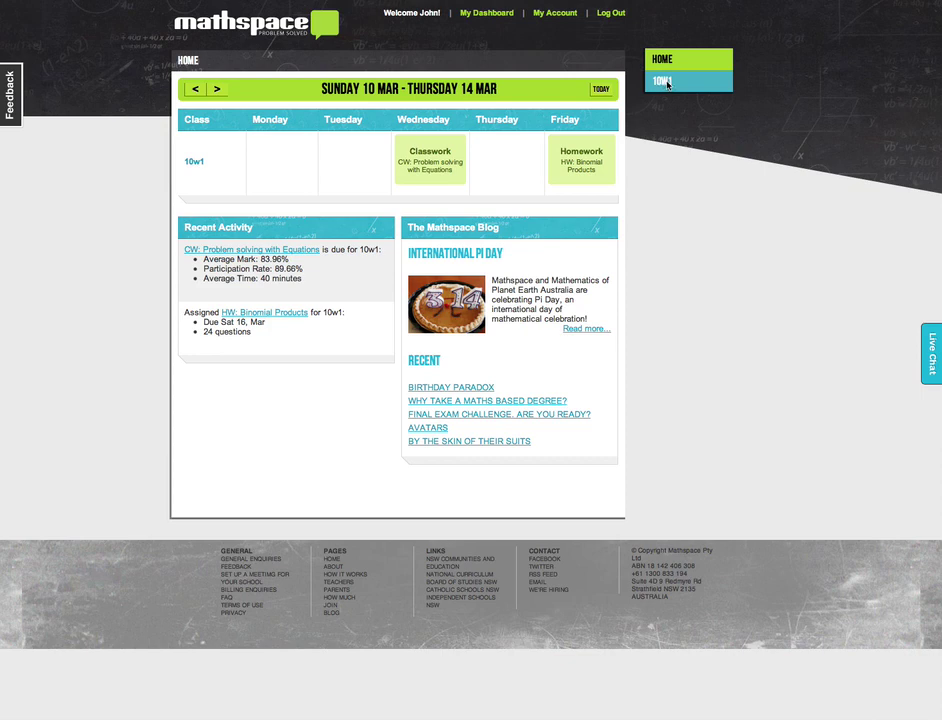
- Start a class 10W1 assignment with Question variation left on numbers varying for each student
{"action": "left_click", "coordinate": [663, 86]}
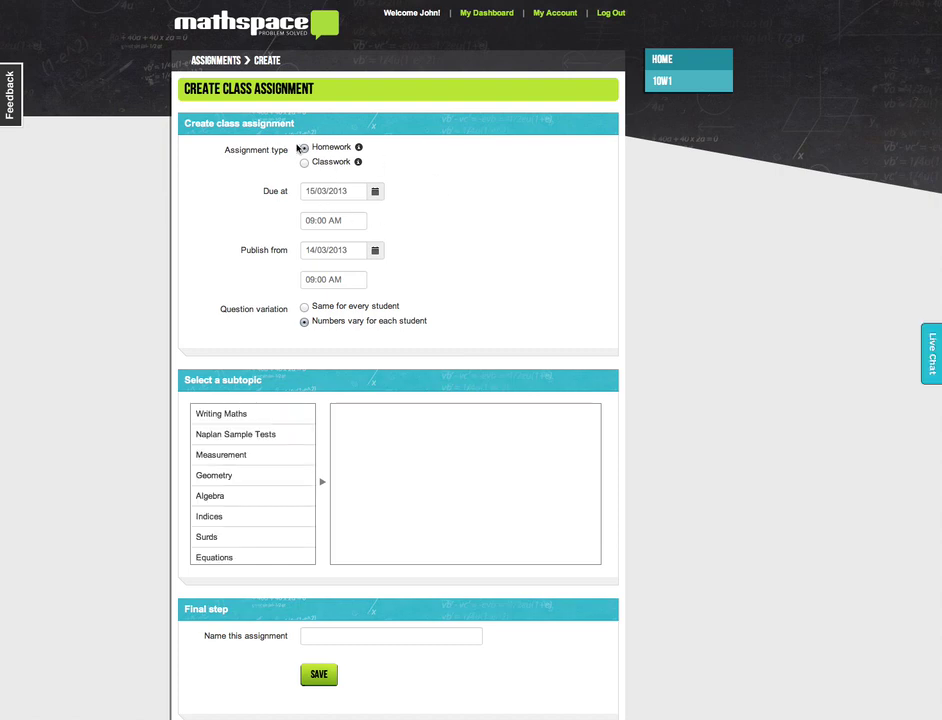
{"action": "scroll", "coordinate": [355, 183], "scroll_direction": "down", "scroll_amount": 2}
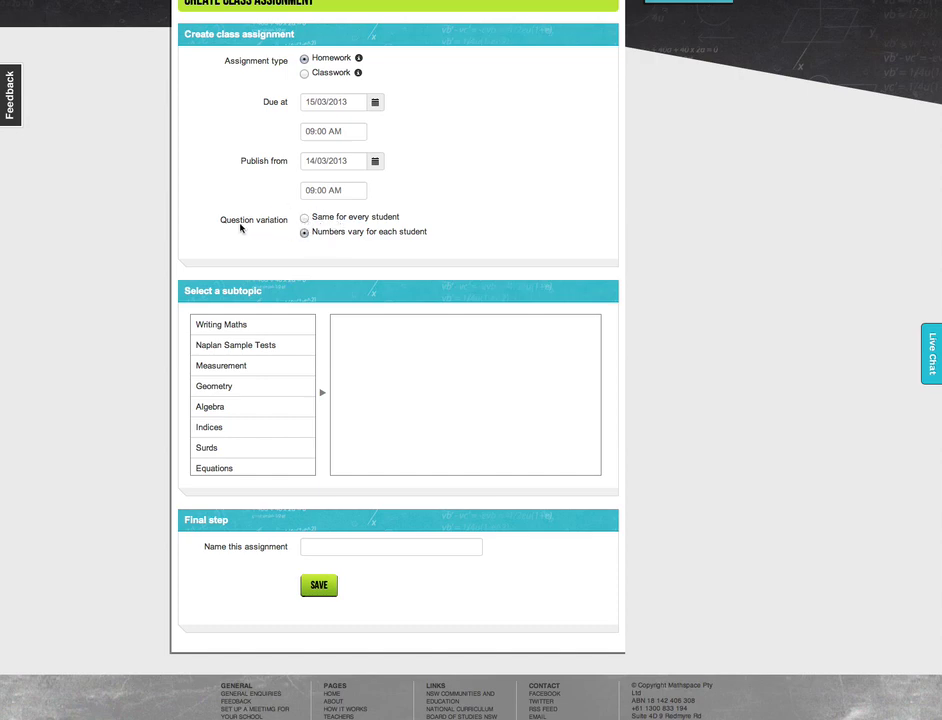
{"action": "left_click", "coordinate": [304, 219]}
{"action": "left_click", "coordinate": [306, 236]}
{"action": "scroll", "coordinate": [246, 448], "scroll_direction": "down", "scroll_amount": 1}
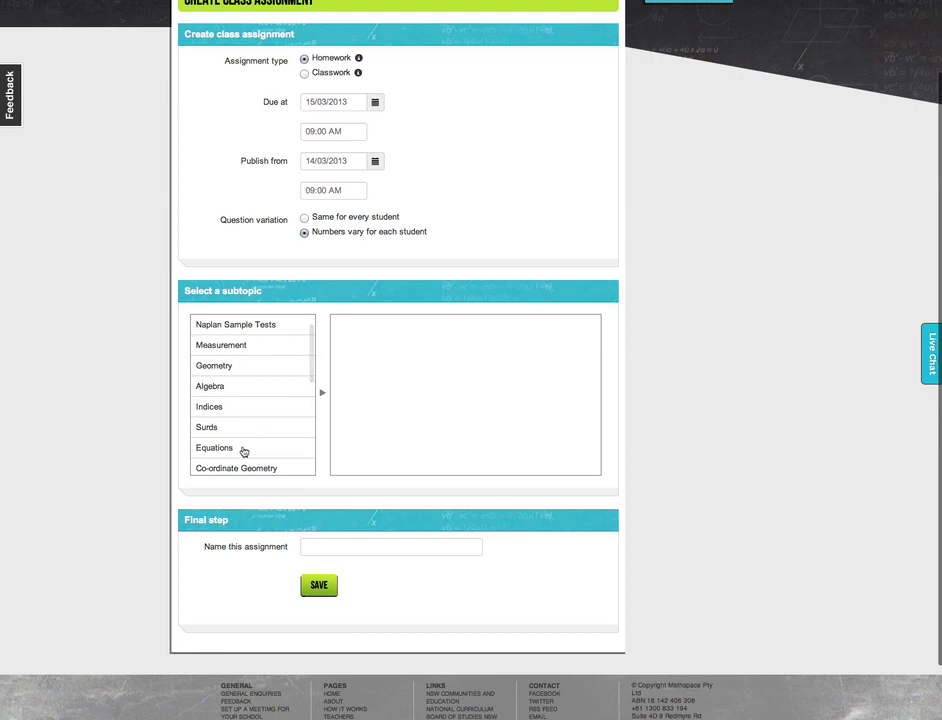
- Choose Equations > Three Step Equations and scroll through its fifteen listed questions
{"action": "left_click", "coordinate": [243, 450]}
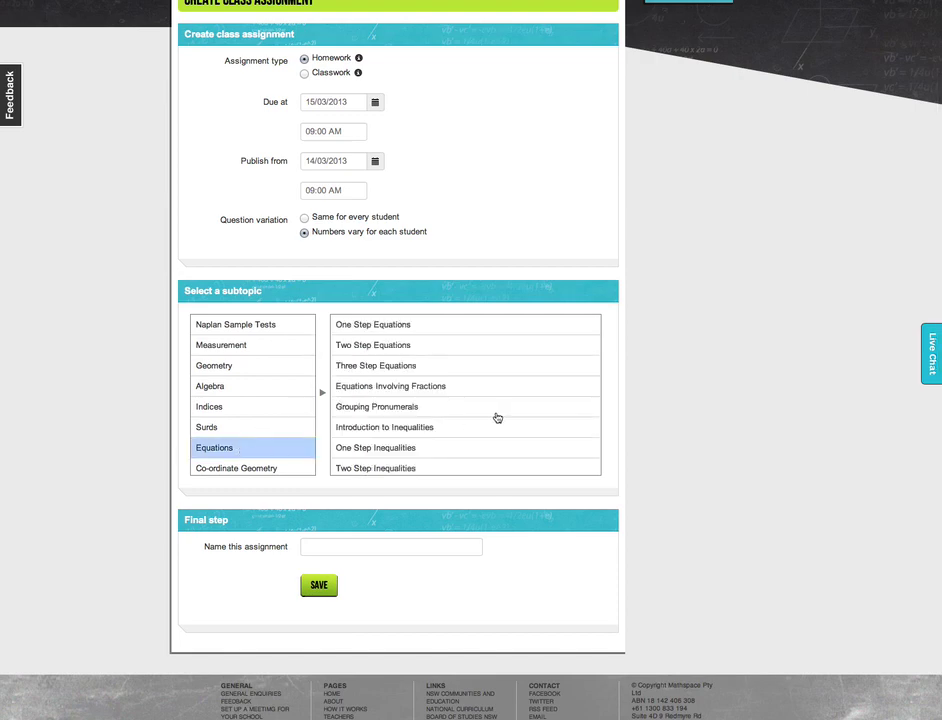
{"action": "left_click", "coordinate": [449, 371]}
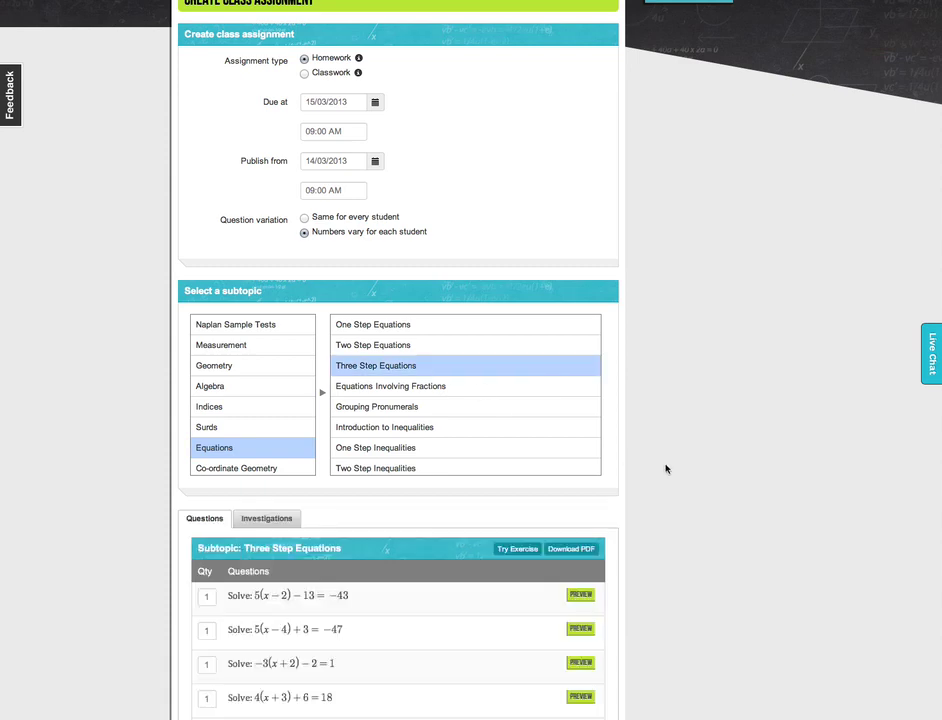
{"action": "scroll", "coordinate": [665, 468], "scroll_direction": "down", "scroll_amount": 5}
{"action": "scroll", "coordinate": [665, 468], "scroll_direction": "down", "scroll_amount": 4}
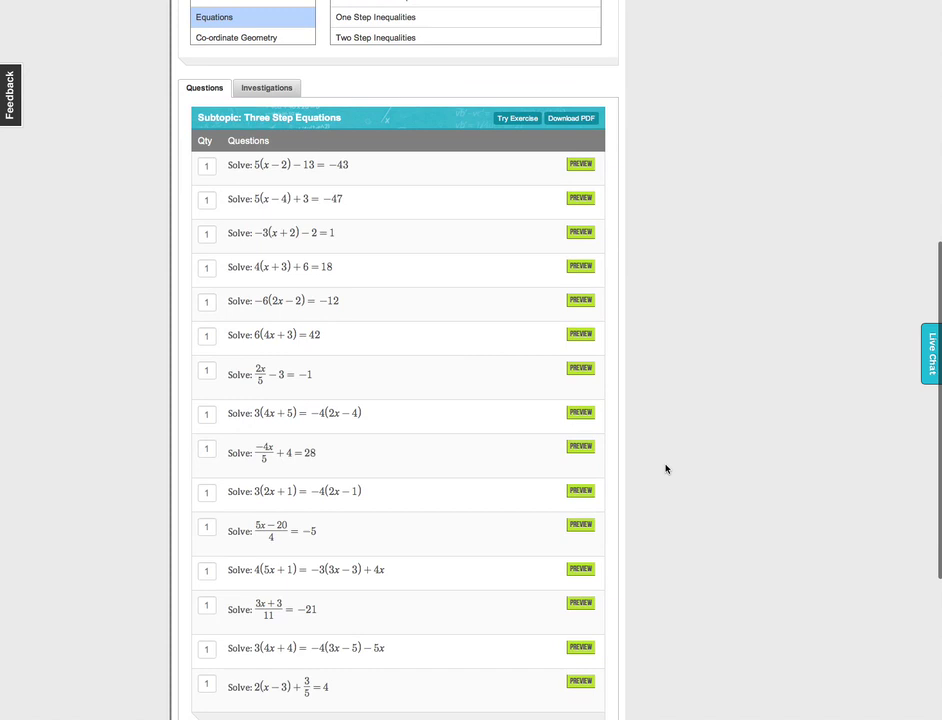
{"action": "scroll", "coordinate": [665, 468], "scroll_direction": "down", "scroll_amount": 1}
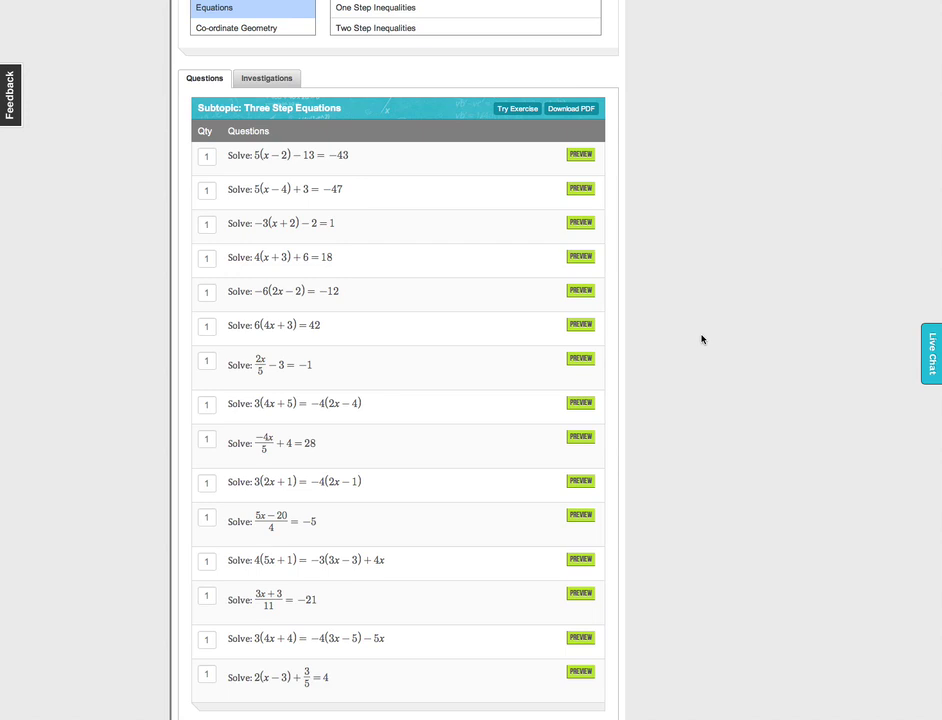
{"action": "scroll", "coordinate": [702, 338], "scroll_direction": "up", "scroll_amount": 3}
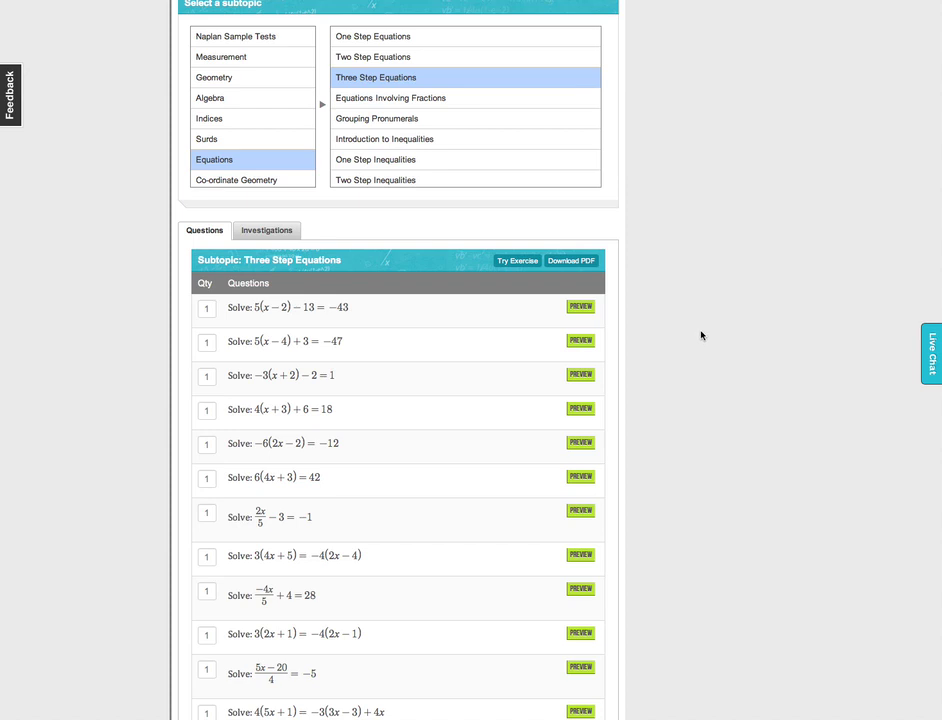
{"action": "scroll", "coordinate": [701, 334], "scroll_direction": "down", "scroll_amount": 3}
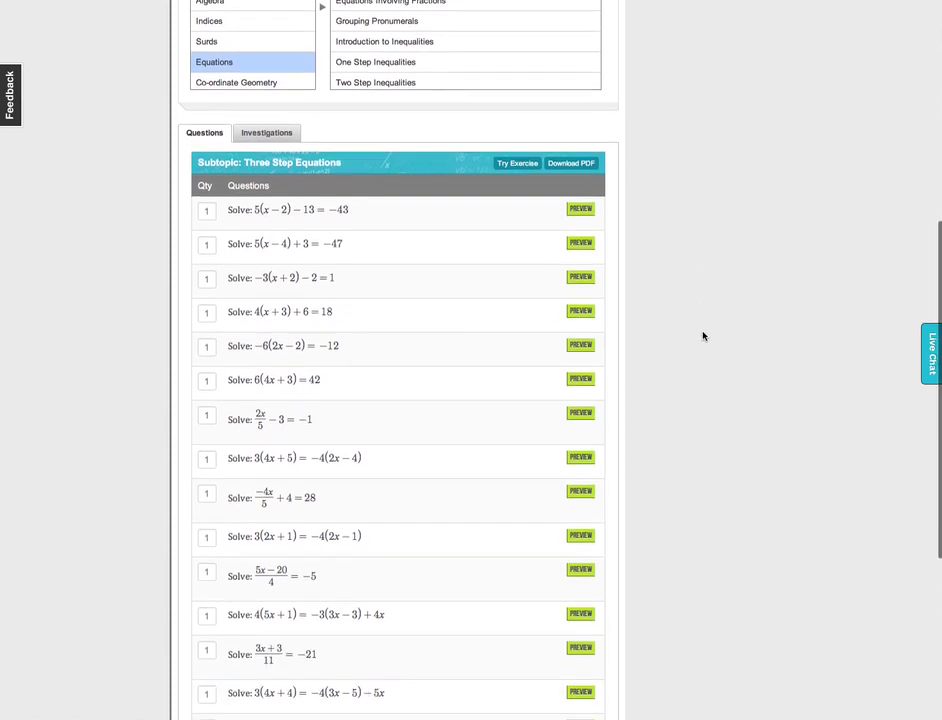
{"action": "scroll", "coordinate": [703, 336], "scroll_direction": "down", "scroll_amount": 2}
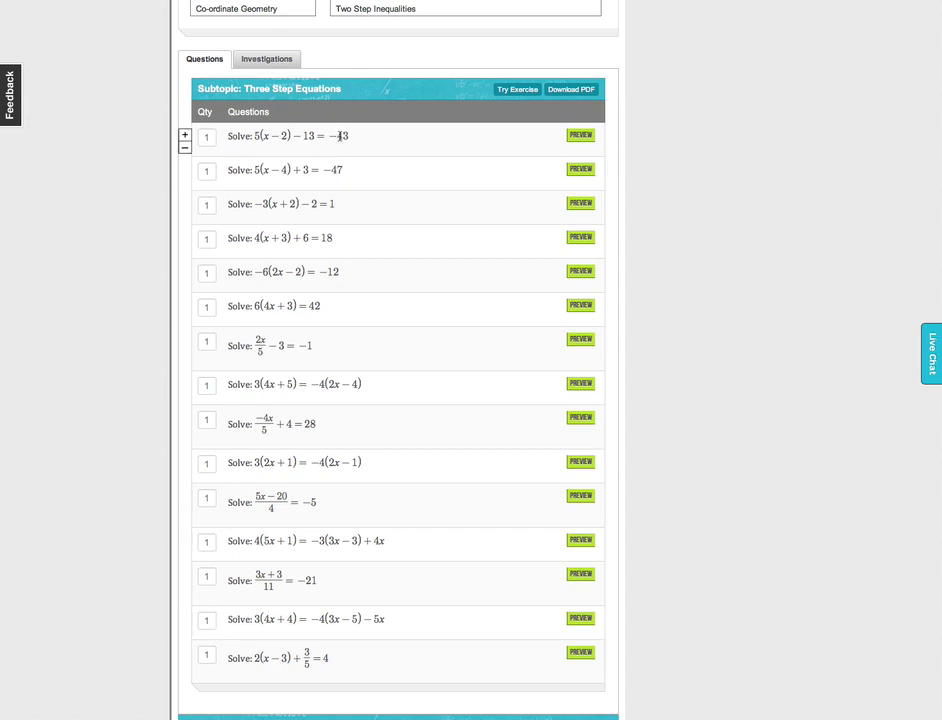
- Raise the first Three Step Equations question's quantity to 5
{"action": "left_click", "coordinate": [185, 135]}
{"action": "left_click", "coordinate": [185, 135]}
{"action": "left_click", "coordinate": [185, 135]}
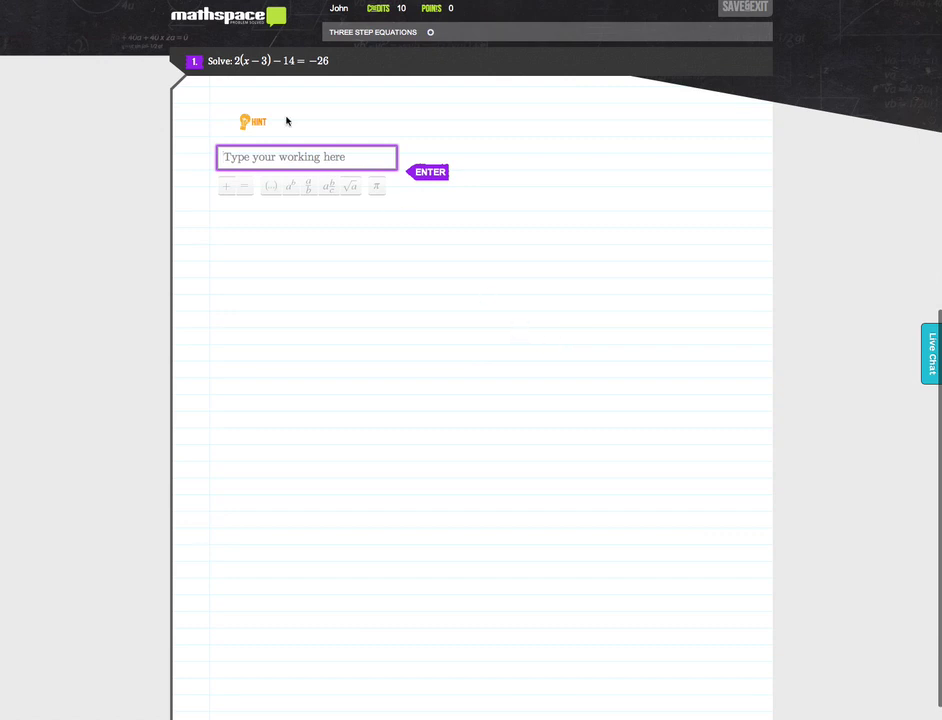
- Clear the wrongly pasted embed code and submit the working line 2x − 6 − 14 = −26
{"action": "left_click", "coordinate": [286, 158]}
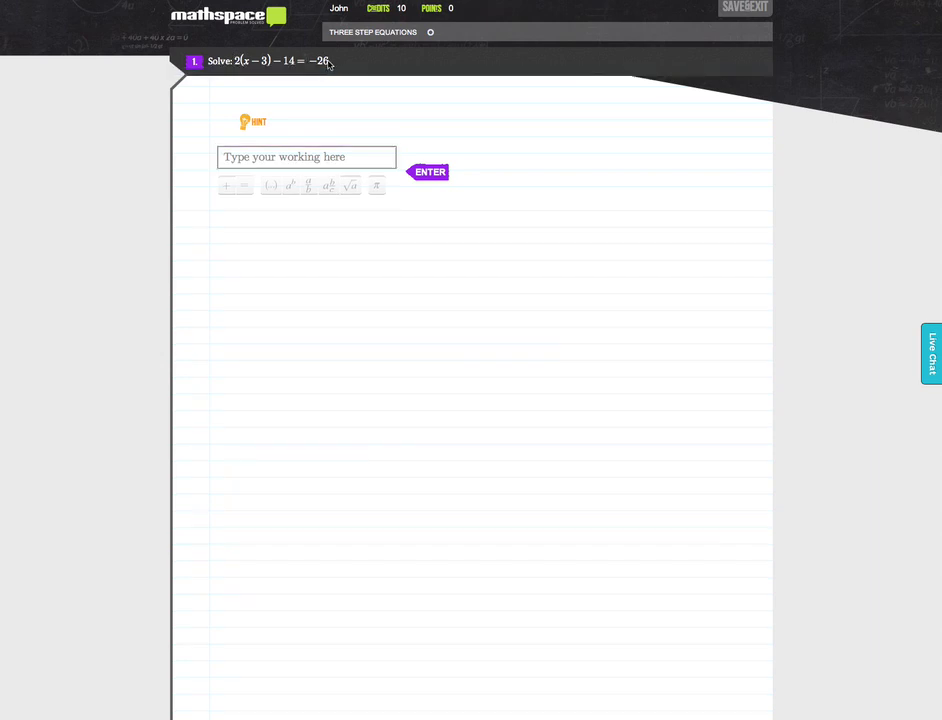
{"action": "left_click_drag", "start_coordinate": [324, 61], "coordinate": [177, 44]}
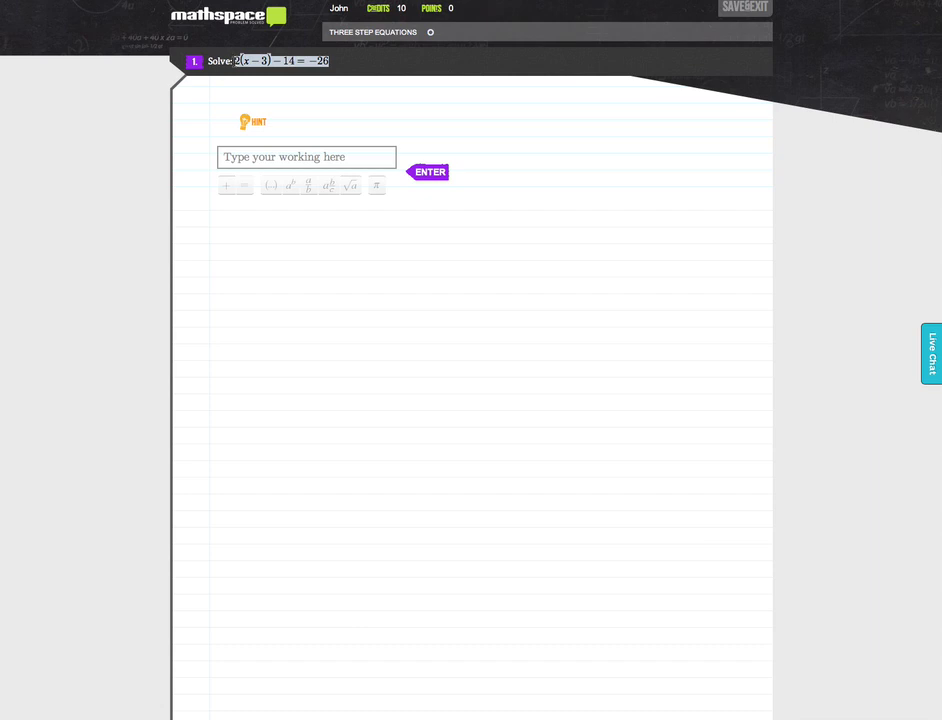
{"action": "left_click", "coordinate": [264, 157]}
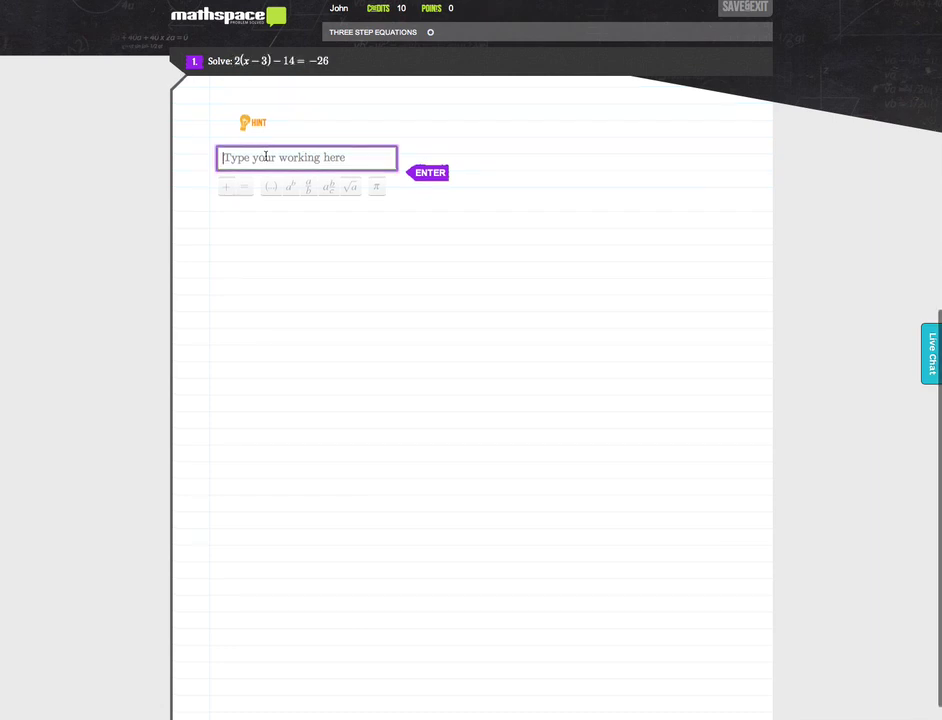
{"action": "type", "text": "<iframe width=\"480\" height=\"360\" src=\"http://www.youtube.com/embed/ilv-xKCBk5M?rel=0\" frameborder=\"0\" allowfullscreen></iframe>"}
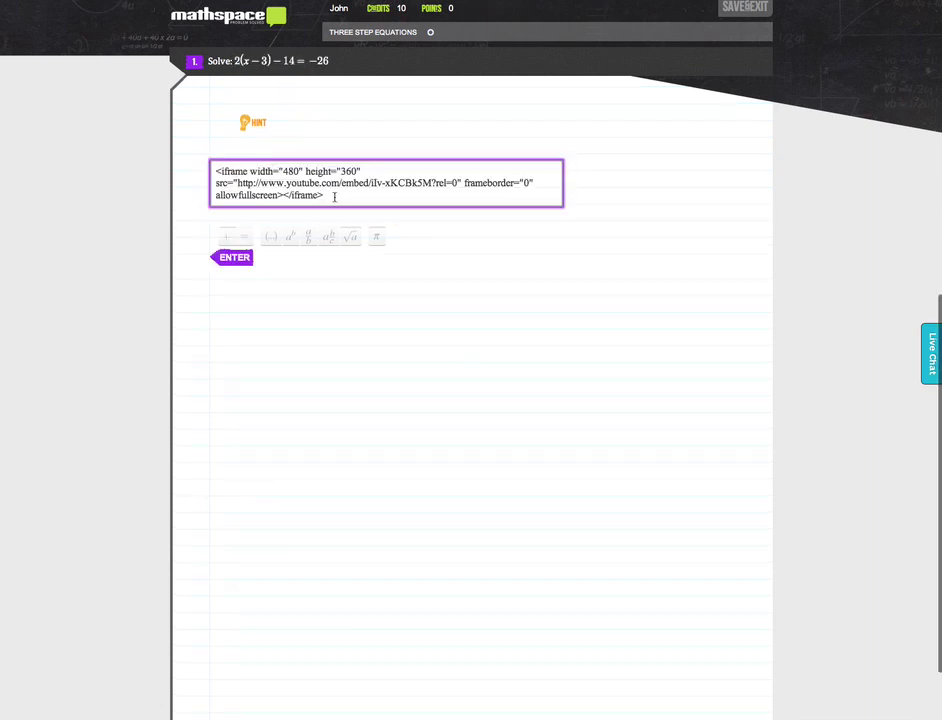
{"action": "left_click_drag", "start_coordinate": [364, 196], "coordinate": [206, 160]}
{"action": "key", "text": "BackSpace"}
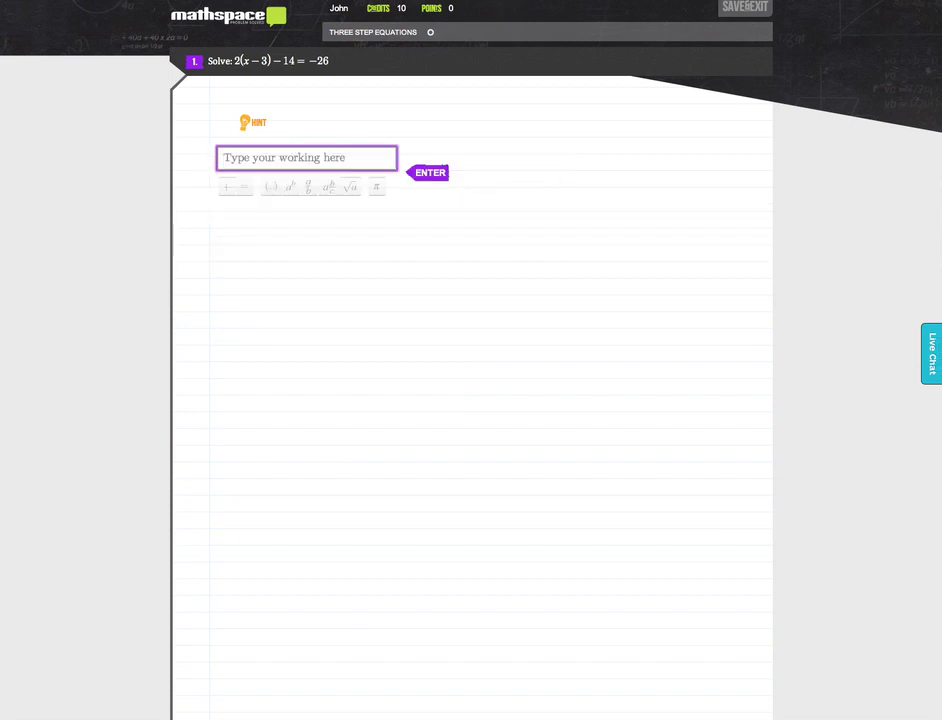
{"action": "type", "text": "2x"}
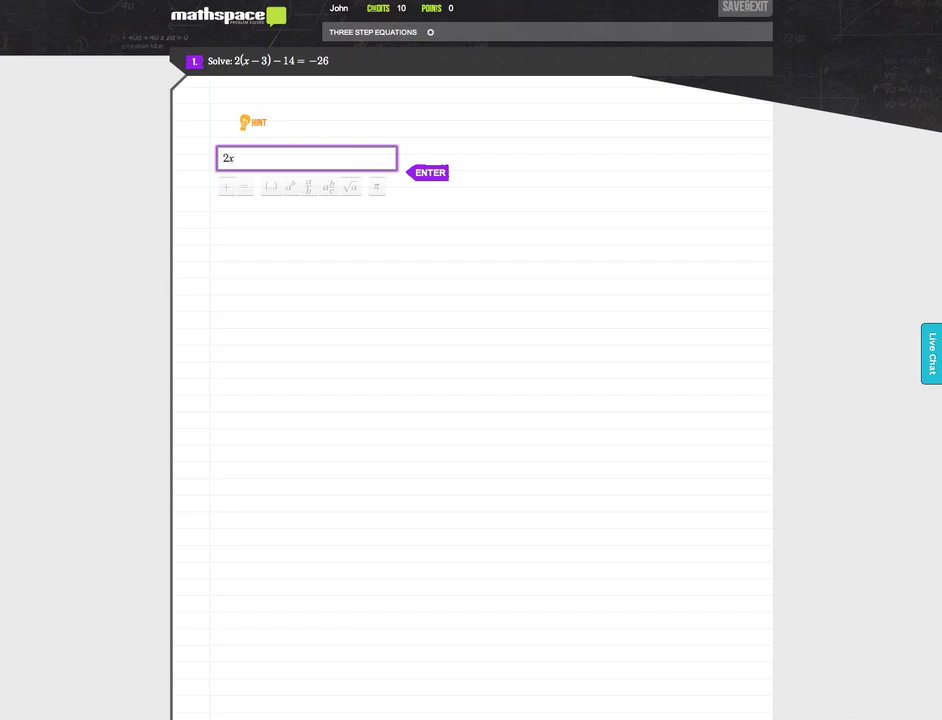
{"action": "type", "text": "-6"}
{"action": "type", "text": "-"}
{"action": "type", "text": "14"}
{"action": "type", "text": "=-"}
{"action": "type", "text": "26"}
{"action": "key", "text": "Return"}
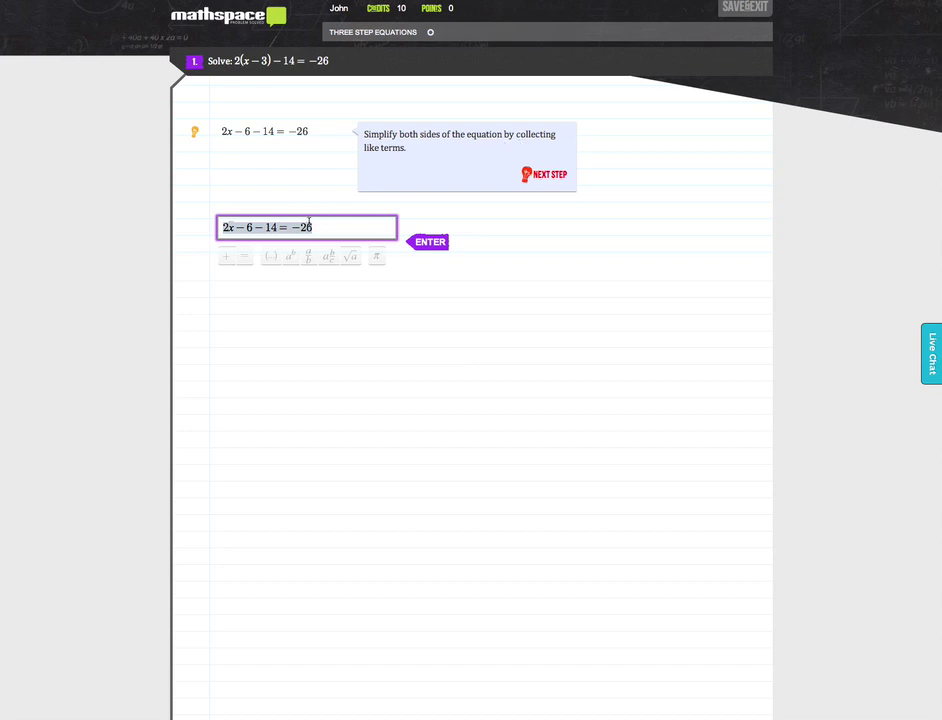
- Replace 6 − 14 with 20 and submit 2x − 20 = −26
{"action": "double_click", "coordinate": [270, 227]}
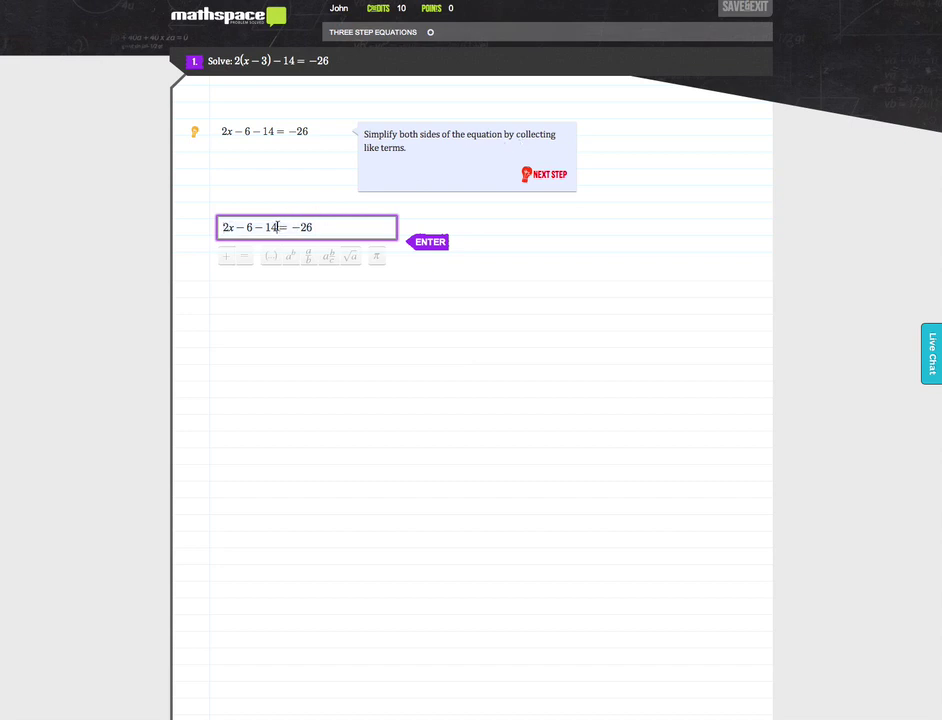
{"action": "mouse_move", "coordinate": [256, 227]}
{"action": "left_mouse_down"}
{"action": "mouse_move", "coordinate": [247, 227]}
{"action": "mouse_move", "coordinate": [268, 229]}
{"action": "left_mouse_up"}
{"action": "type", "text": "20"}
{"action": "left_click", "coordinate": [432, 242]}
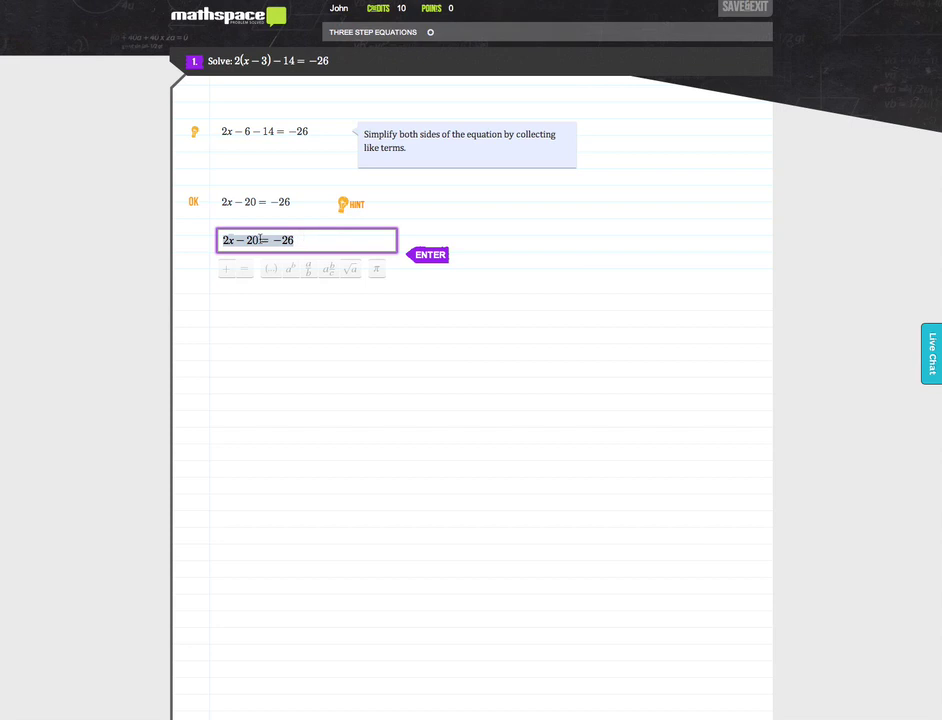
- Edit the line down to 2x = −6 and submit it
{"action": "left_click", "coordinate": [260, 240]}
{"action": "key", "text": "BackSpace"}
{"action": "key", "text": "BackSpace"}
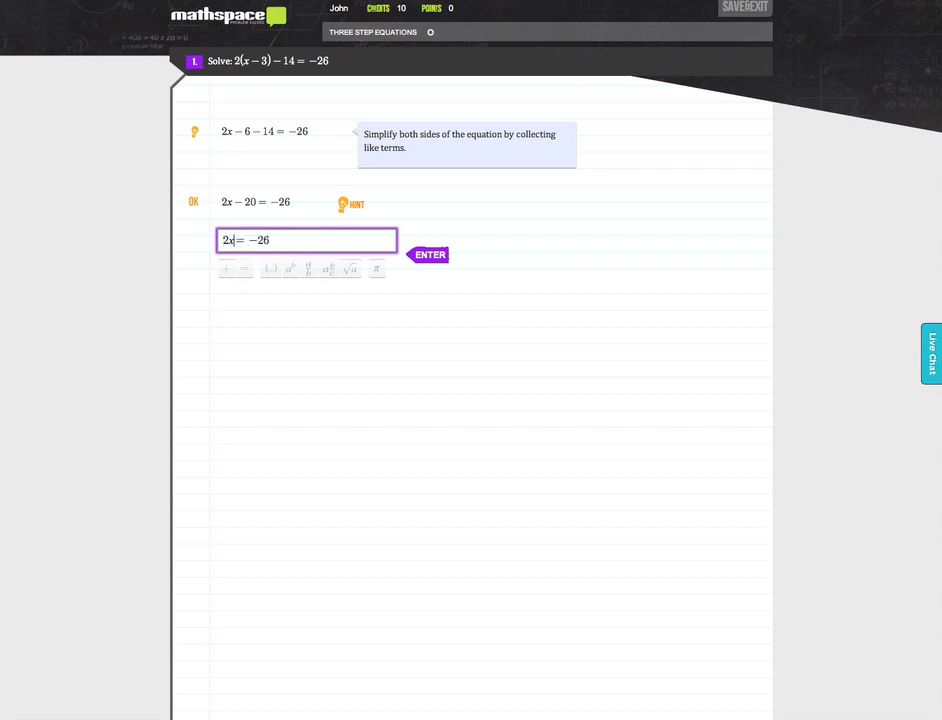
{"action": "left_click", "coordinate": [276, 239]}
{"action": "key", "text": "BackSpace"}
{"action": "key", "text": "BackSpace"}
{"action": "type", "text": "6"}
{"action": "key", "text": "Return"}
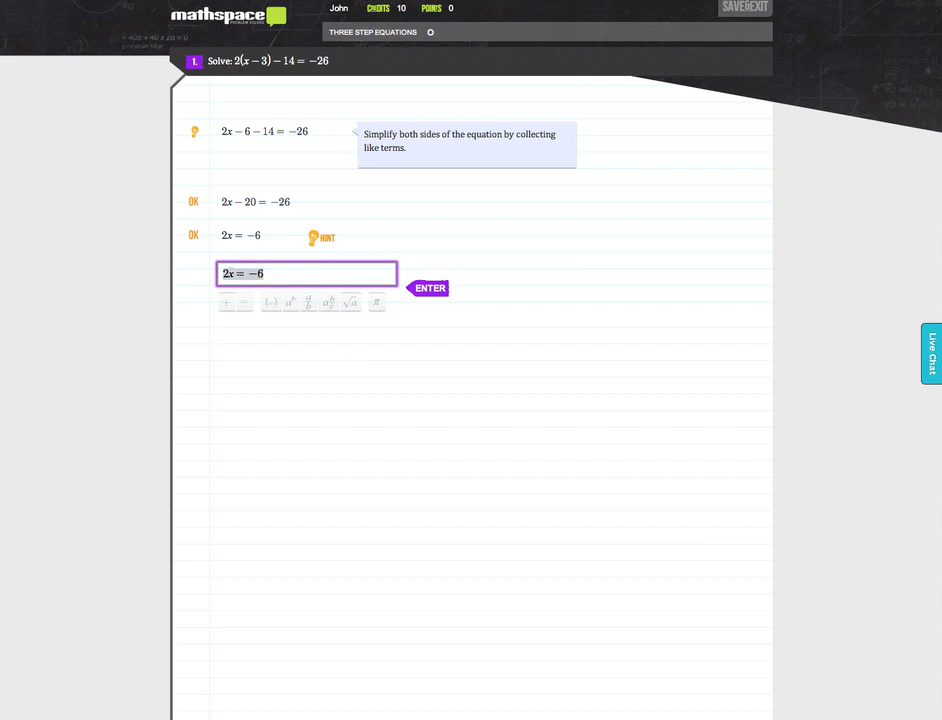
- Submit x = −6/2, then the final answer x = −3
{"action": "type", "text": "x"}
{"action": "type", "text": "=-"}
{"action": "type", "text": "6"}
{"action": "type", "text": "/"}
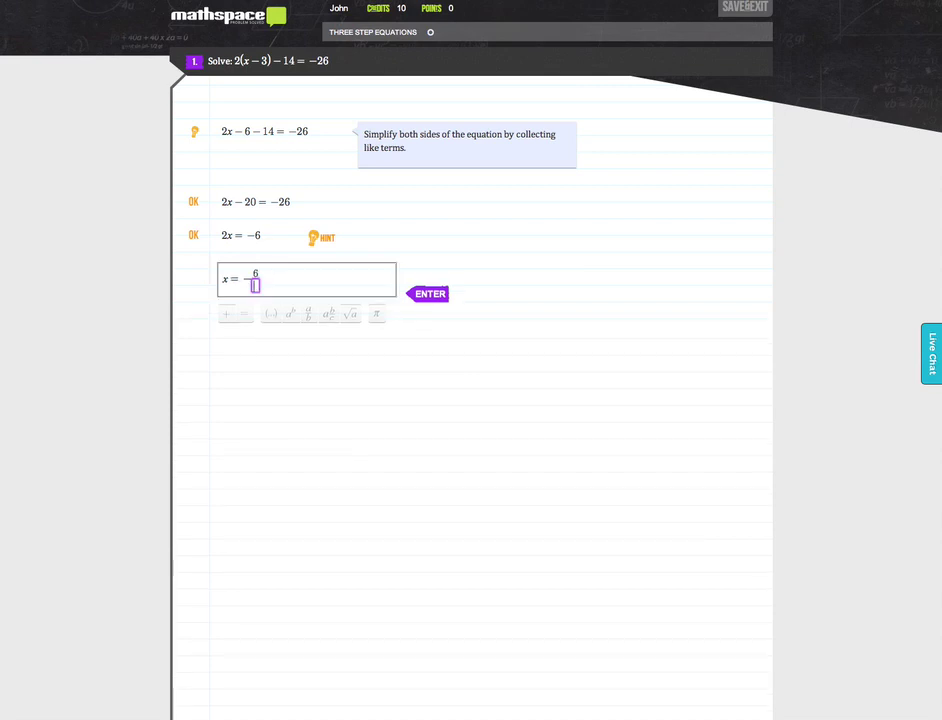
{"action": "type", "text": "2"}
{"action": "key", "text": "Return"}
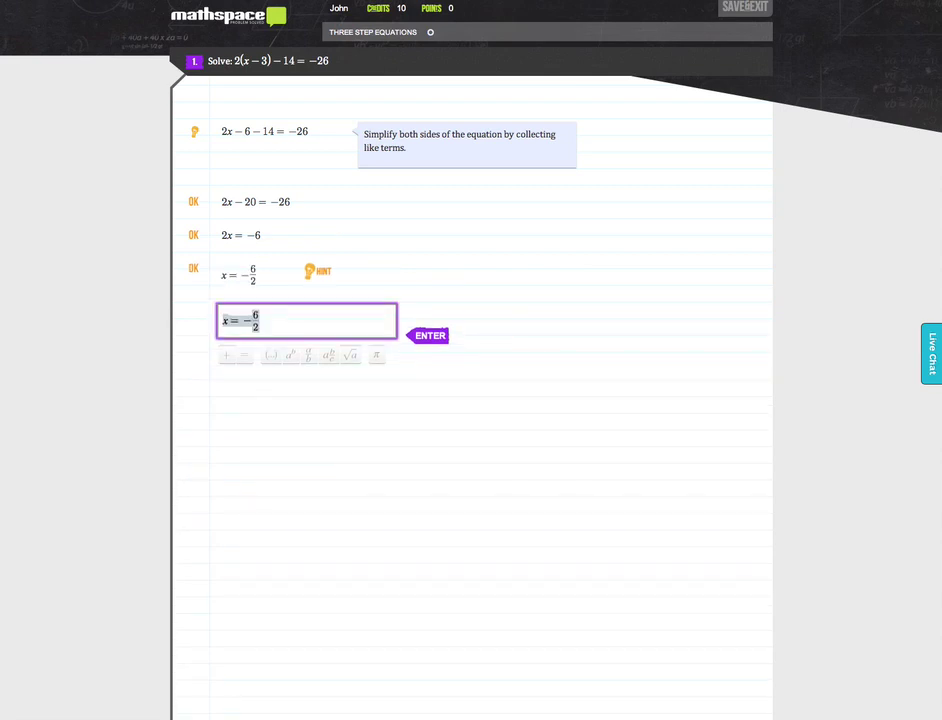
{"action": "type", "text": "x"}
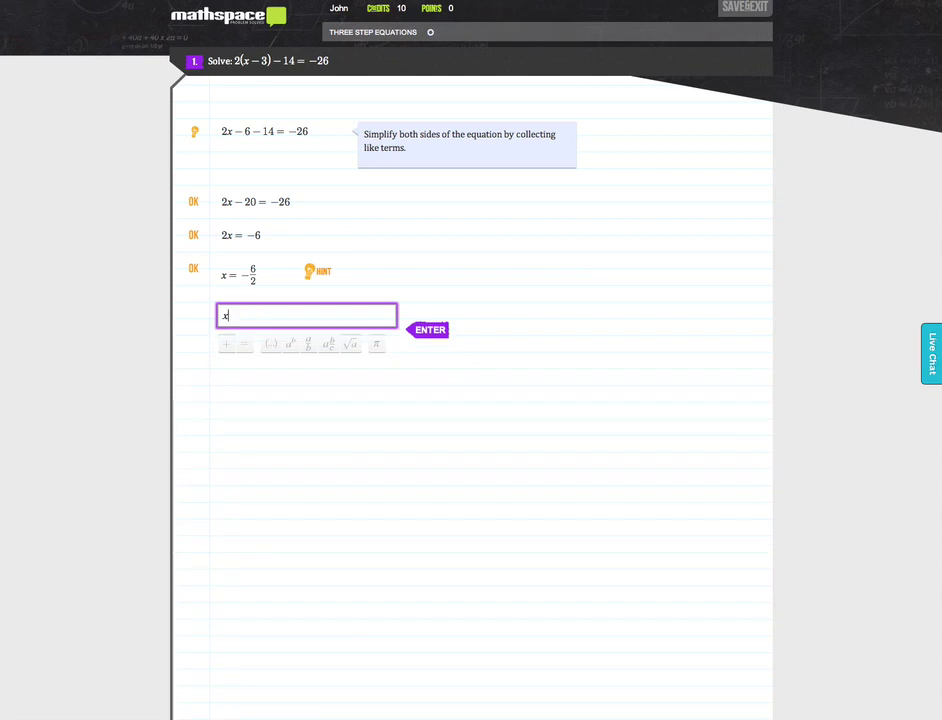
{"action": "type", "text": "=-"}
{"action": "type", "text": "3"}
{"action": "key", "text": "Return"}
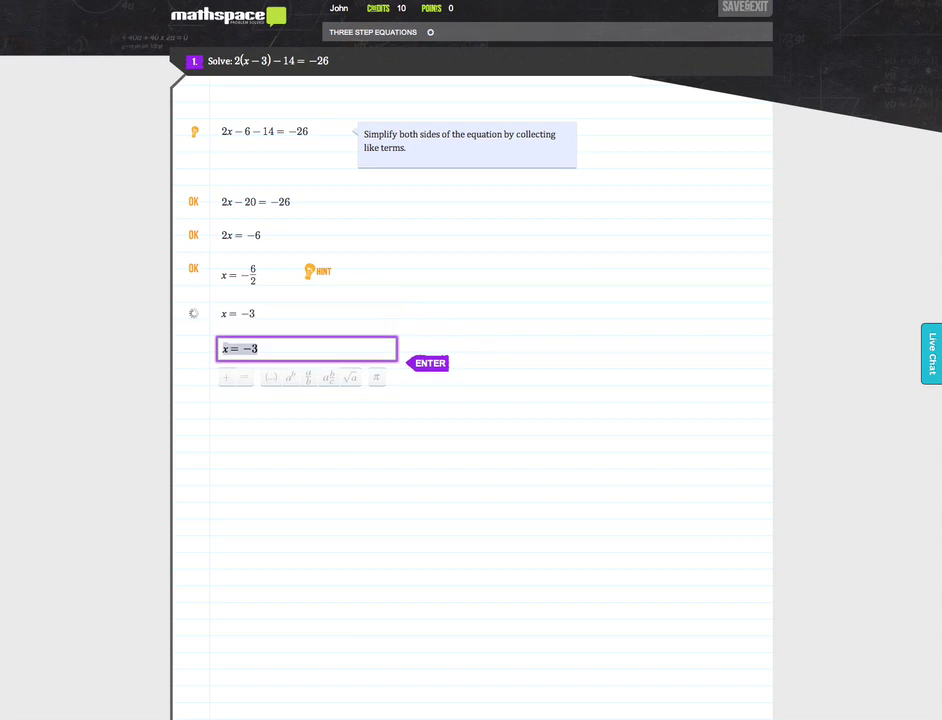